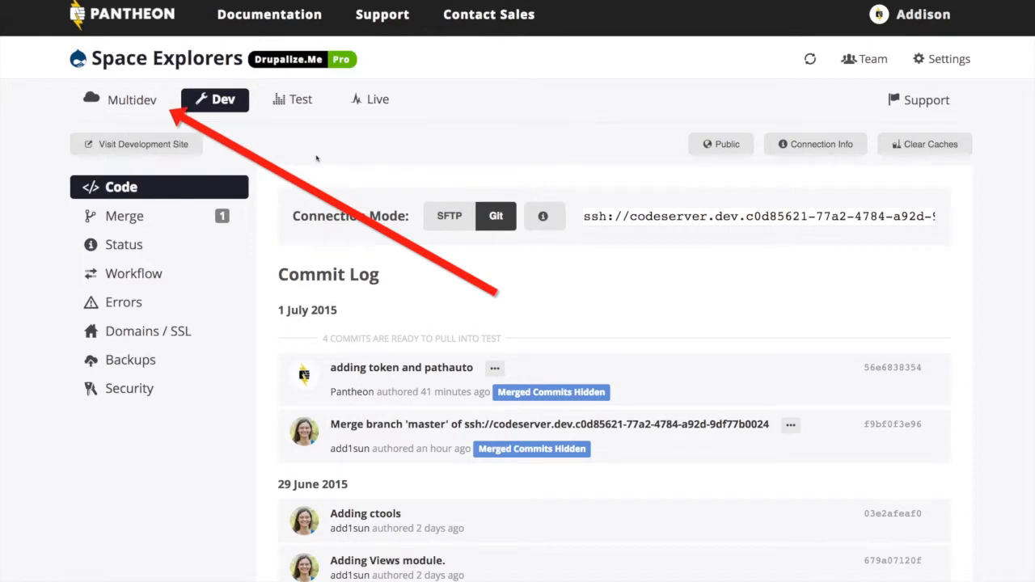
- Browse the Multidev cloud development environments and the Git branches list for the Space Explorers site
{"action": "left_click", "coordinate": [118, 101]}
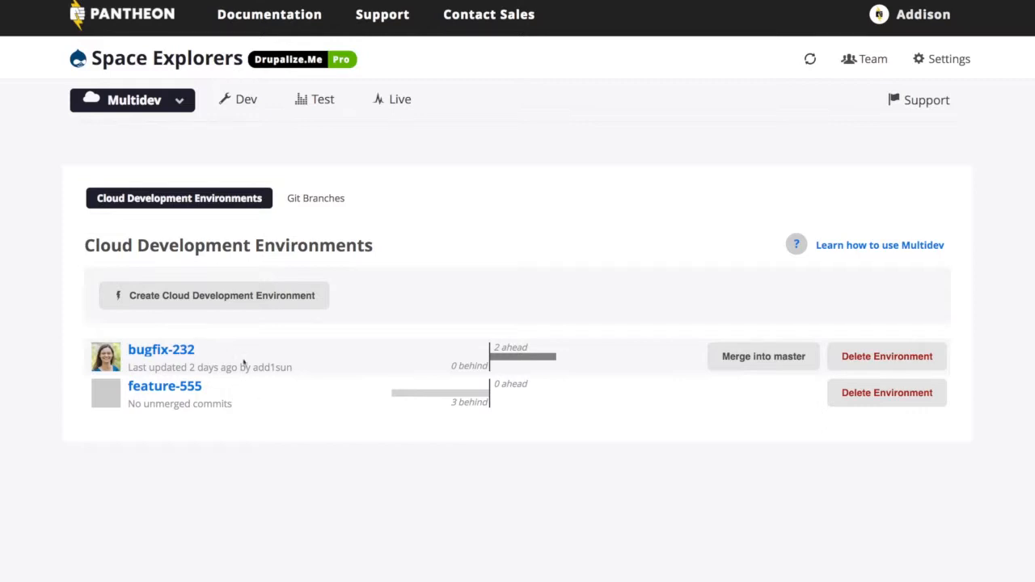
{"action": "left_click", "coordinate": [318, 200]}
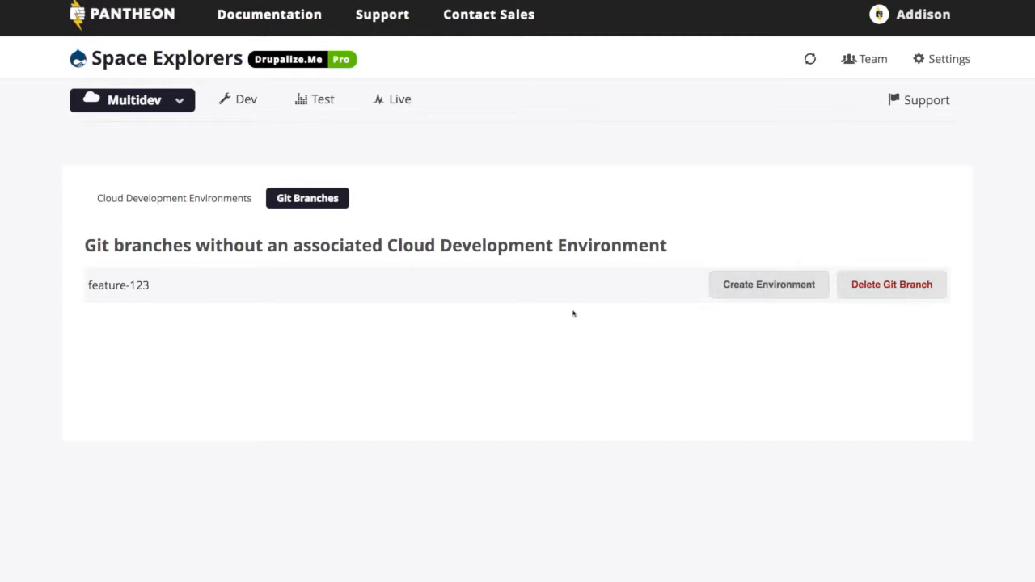
{"action": "left_click", "coordinate": [172, 204]}
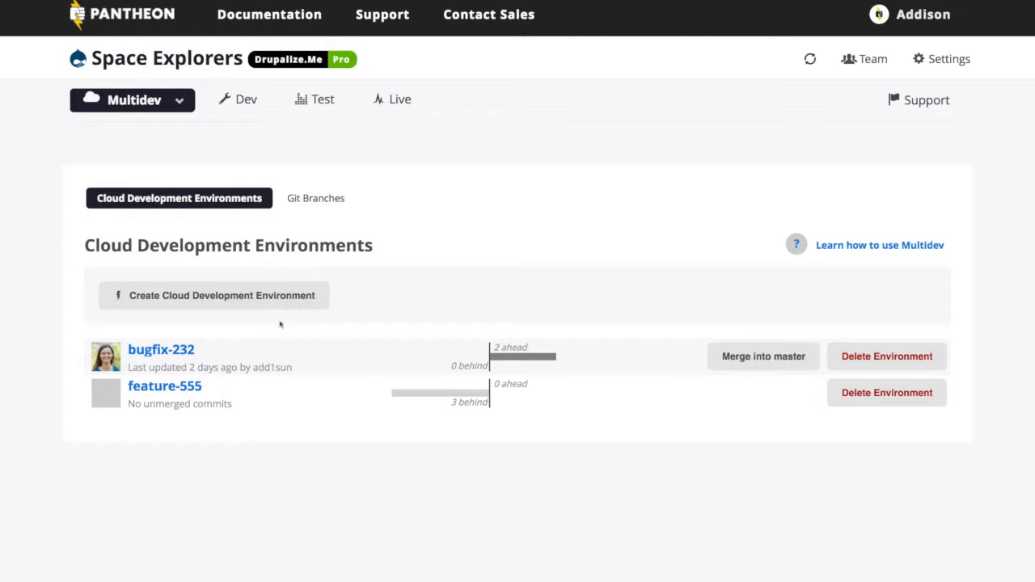
- Create a cloud development environment named feature-100, cloning database and files from live, and visit the new environment
{"action": "left_click", "coordinate": [233, 296]}
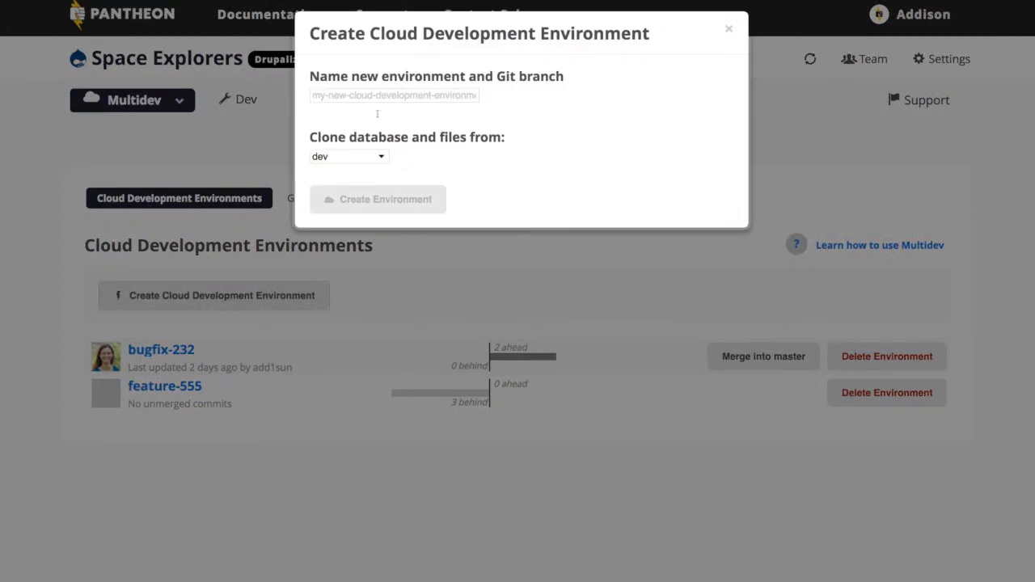
{"action": "left_click", "coordinate": [381, 96]}
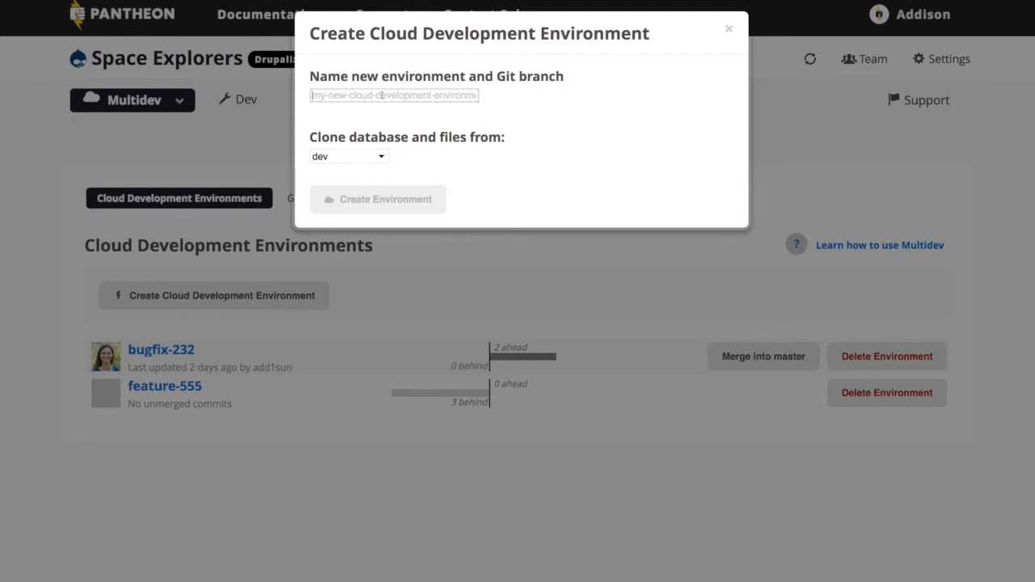
{"action": "type", "text": "feature-100"}
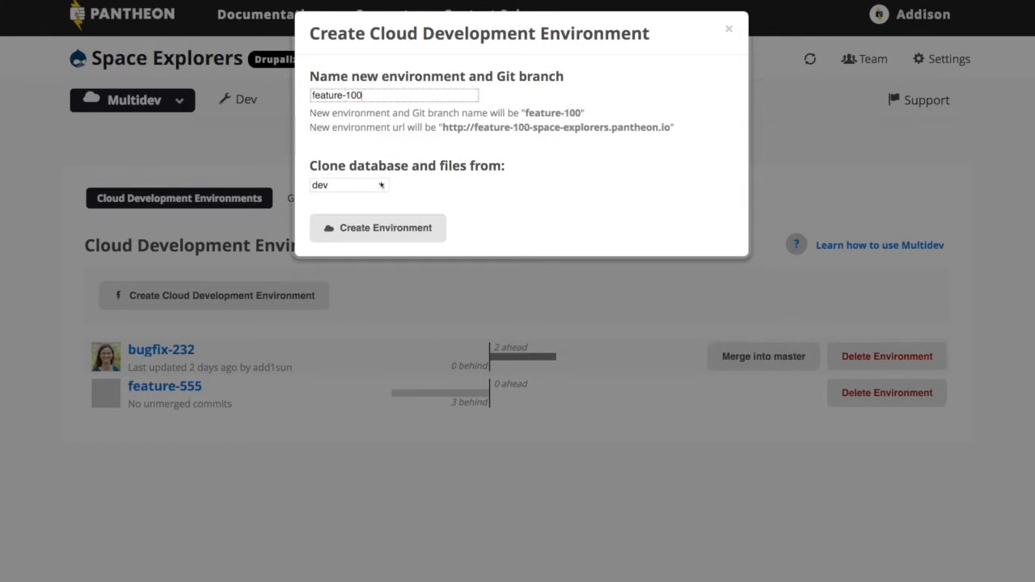
{"action": "left_click", "coordinate": [383, 186]}
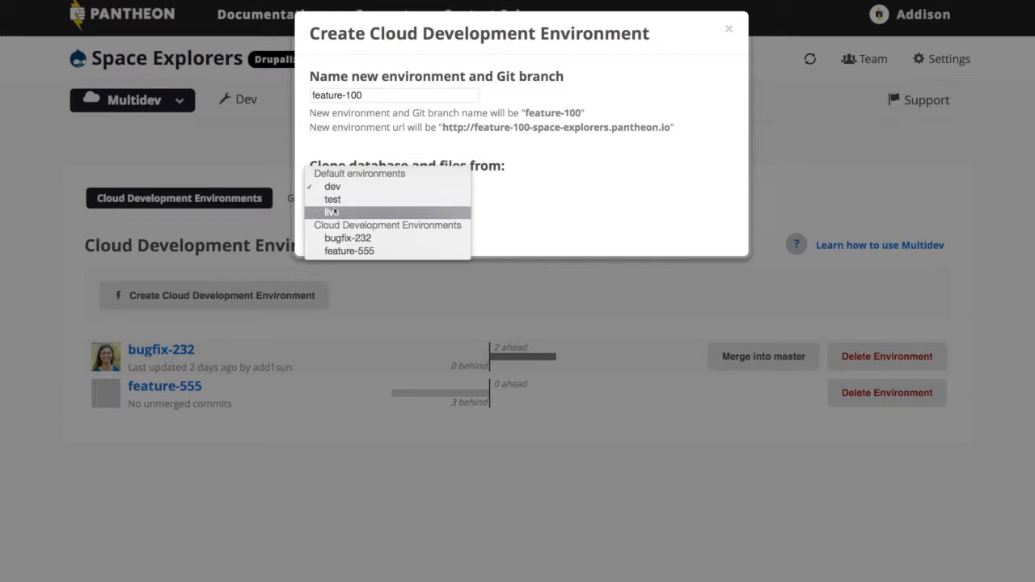
{"action": "left_click", "coordinate": [332, 212]}
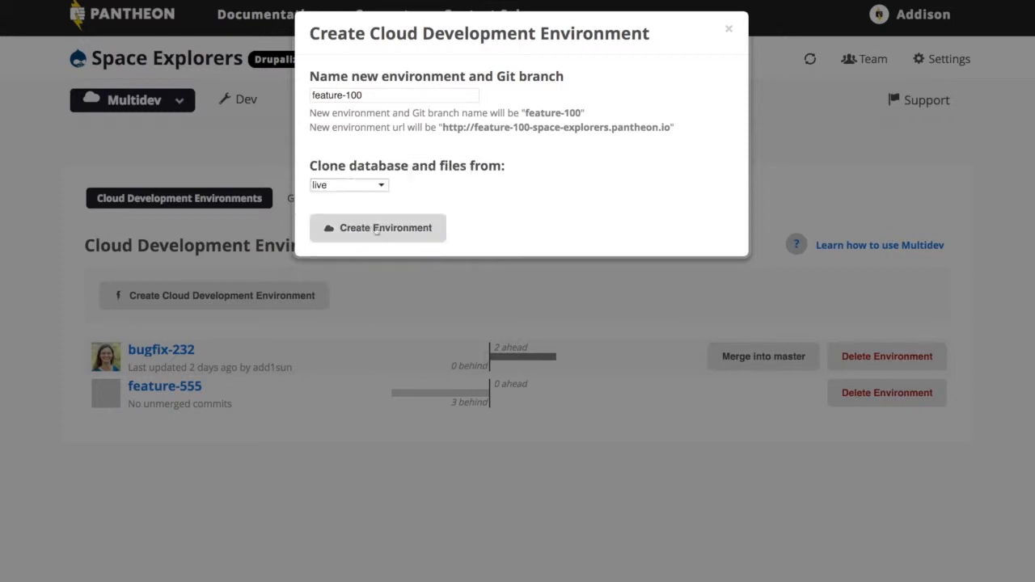
{"action": "left_click", "coordinate": [371, 230]}
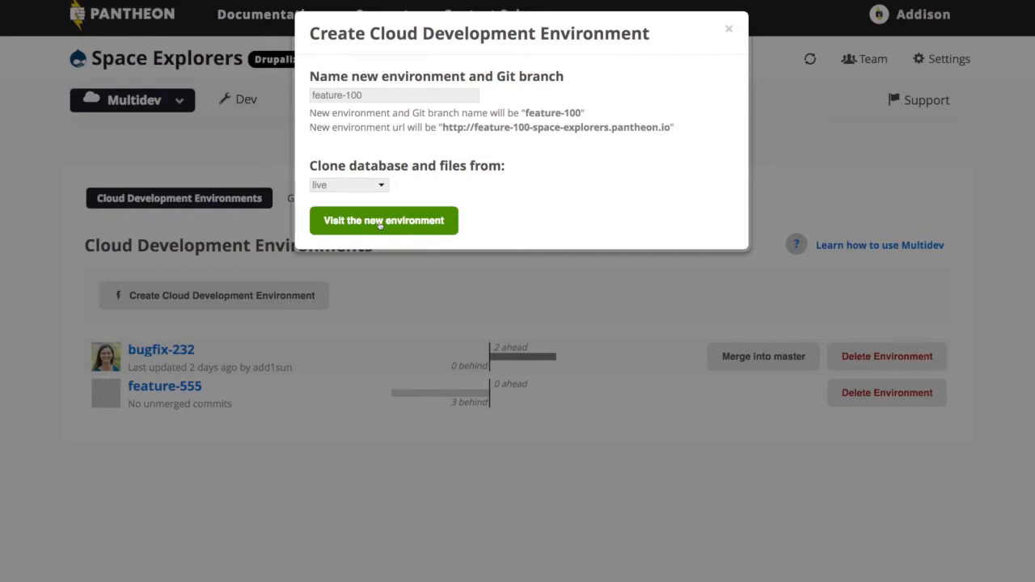
{"action": "left_click", "coordinate": [379, 222]}
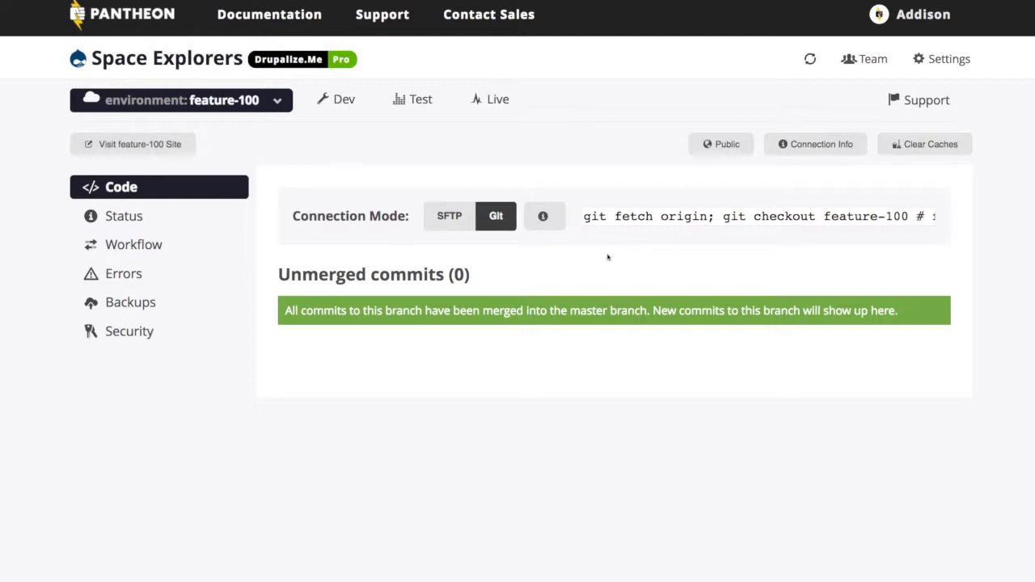
- Copy the environment's git fetch and checkout command for feature-100 and run it in the terminal
{"action": "left_click", "coordinate": [610, 218]}
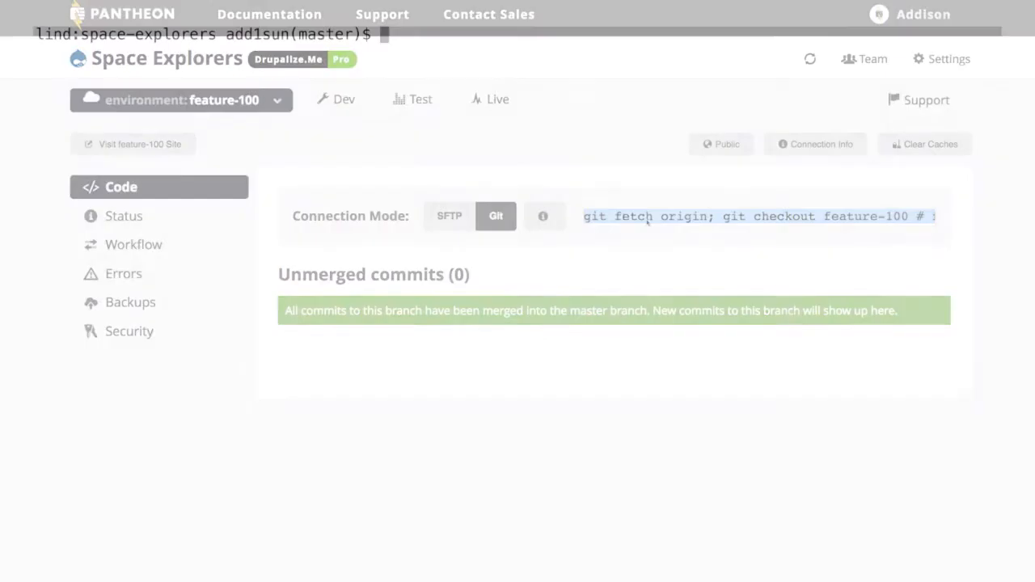
{"action": "type", "text": "git fetch origin; git checkout feature-100 # fetch branch from server and checkout locally"}
{"action": "key", "text": "Return"}
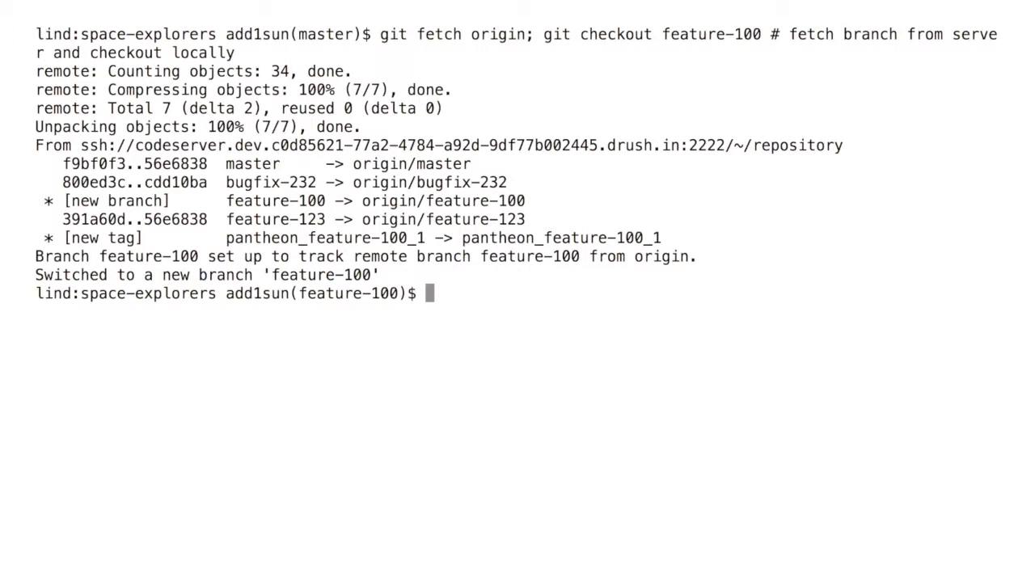
- Download the Shiny theme with drush dl shiny and check the git status
{"action": "type", "text": "drush dl shiny"}
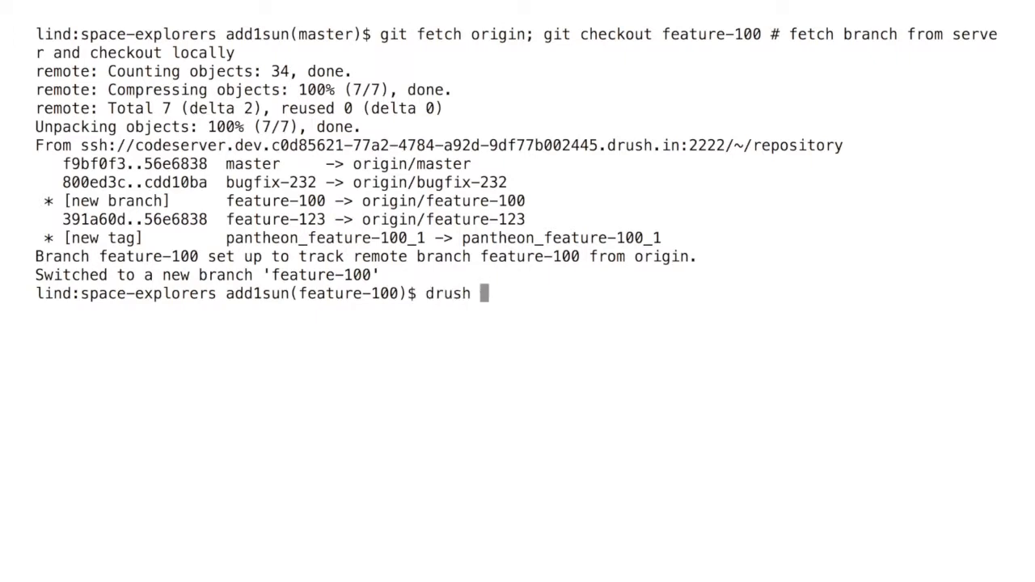
{"action": "key", "text": "Return"}
{"action": "type", "text": "git st"}
{"action": "key", "text": "Return"}
- Stage sites/all/themes/shiny/ and commit it with the message "adding Shiny for admin theme"
{"action": "type", "text": "git add aites/all/themes/shiny/"}
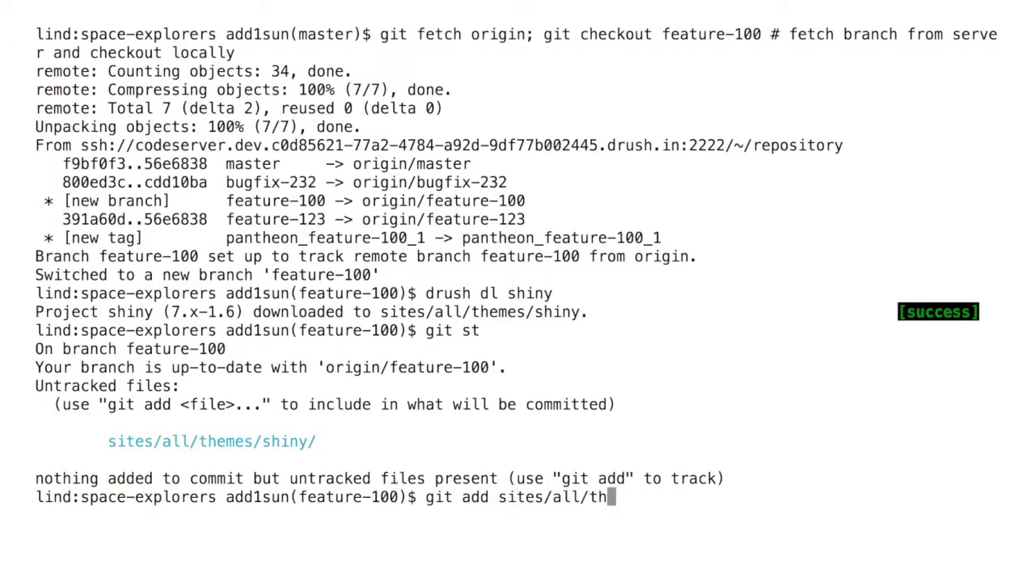
{"action": "key", "text": "Return"}
{"action": "type", "text": "git st"}
{"action": "key", "text": "Return"}
{"action": "type", "text": "git commit -am \"adding Shiny for admin theme\""}
{"action": "key", "text": "Return"}
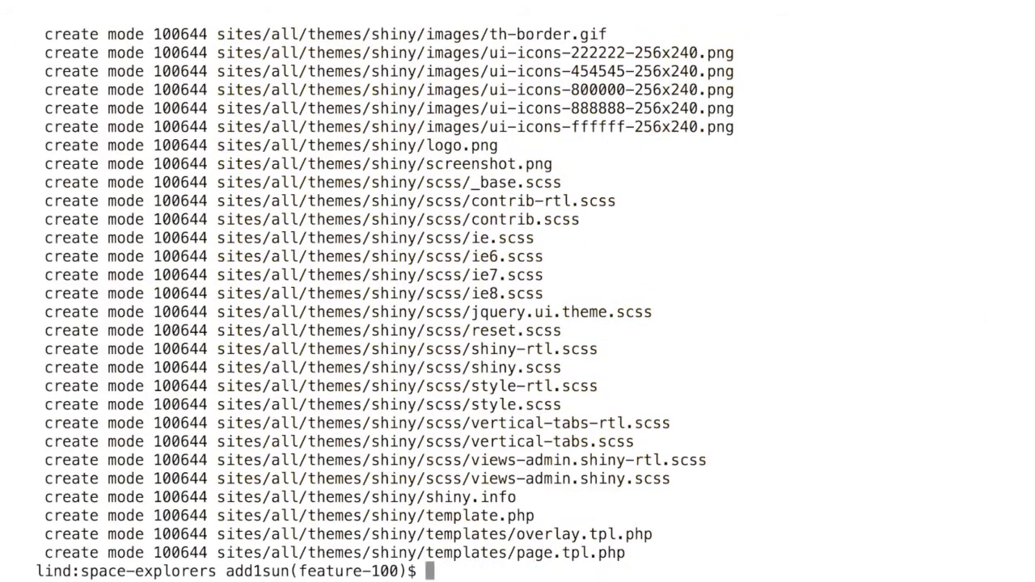
- Check the status, clear the terminal, and push the feature-100 branch to origin
{"action": "type", "text": "git st"}
{"action": "key", "text": "Return"}
{"action": "type", "text": "clr"}
{"action": "key", "text": "Return"}
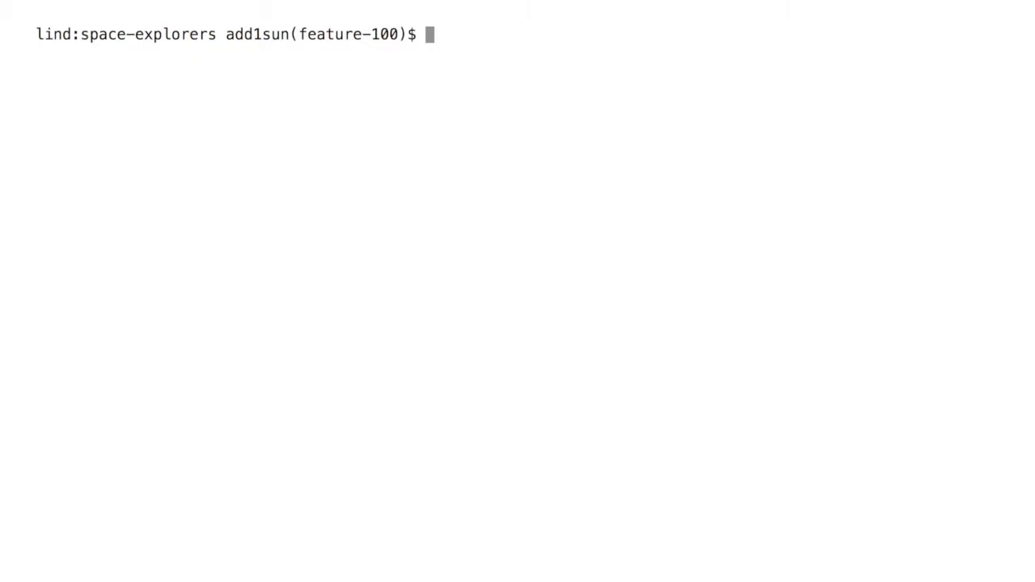
{"action": "type", "text": "git push origin feature-100"}
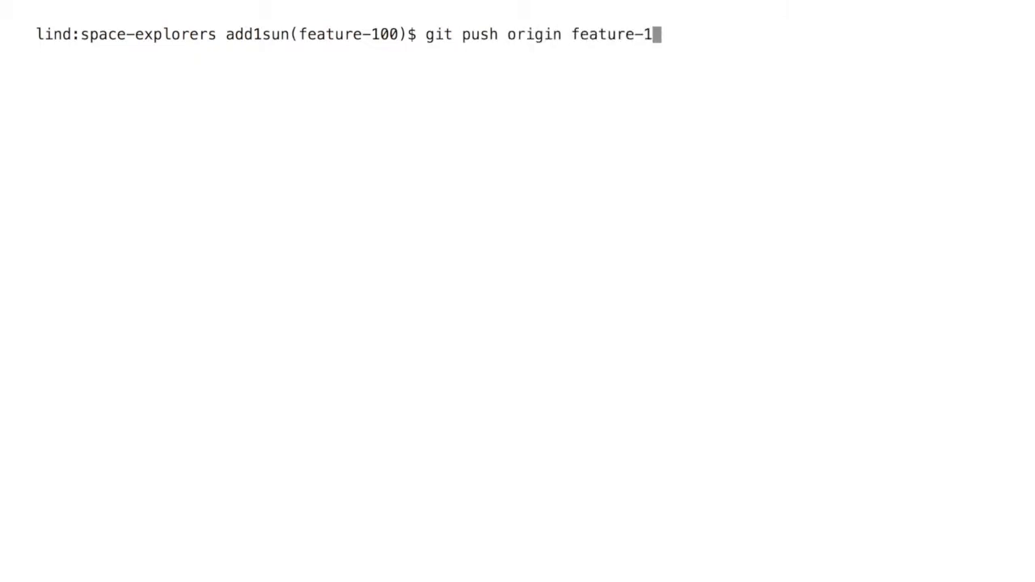
{"action": "key", "text": "Return"}
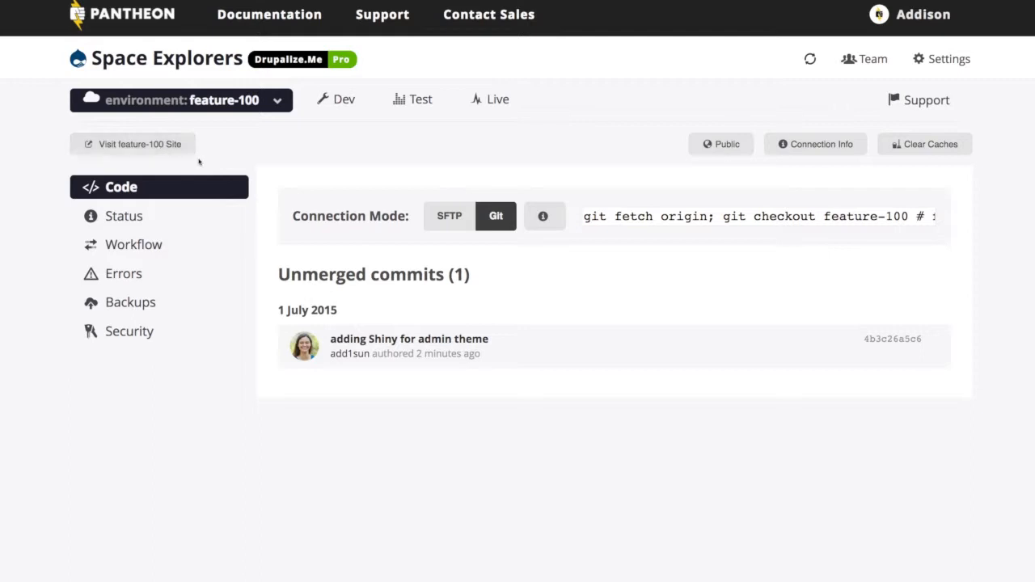
- Inspect the diff of the "adding Shiny for admin theme" commit in the feature-100 environment
{"action": "left_click", "coordinate": [507, 348]}
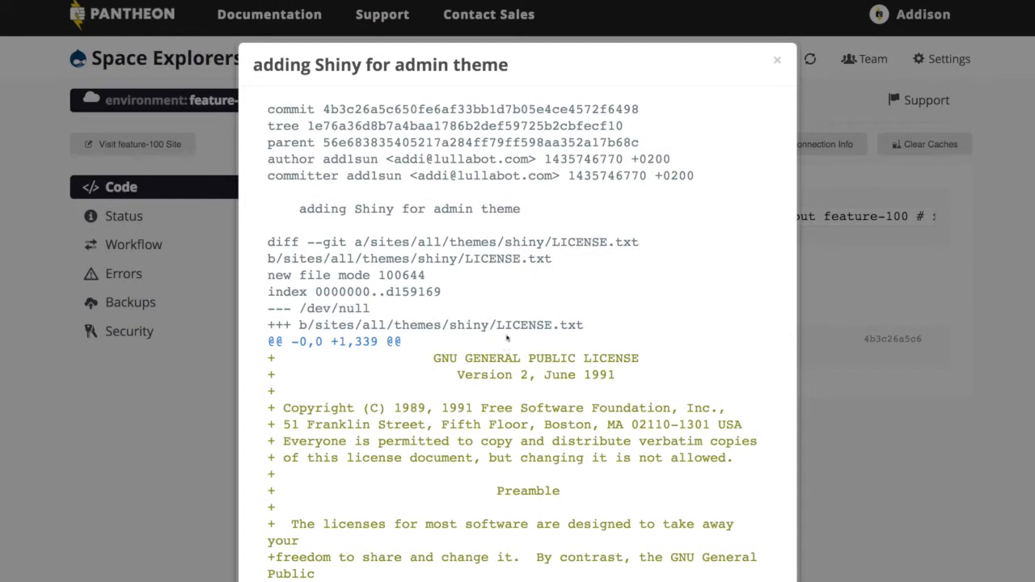
{"action": "scroll", "coordinate": [703, 117], "scroll_direction": "down", "scroll_amount": 1}
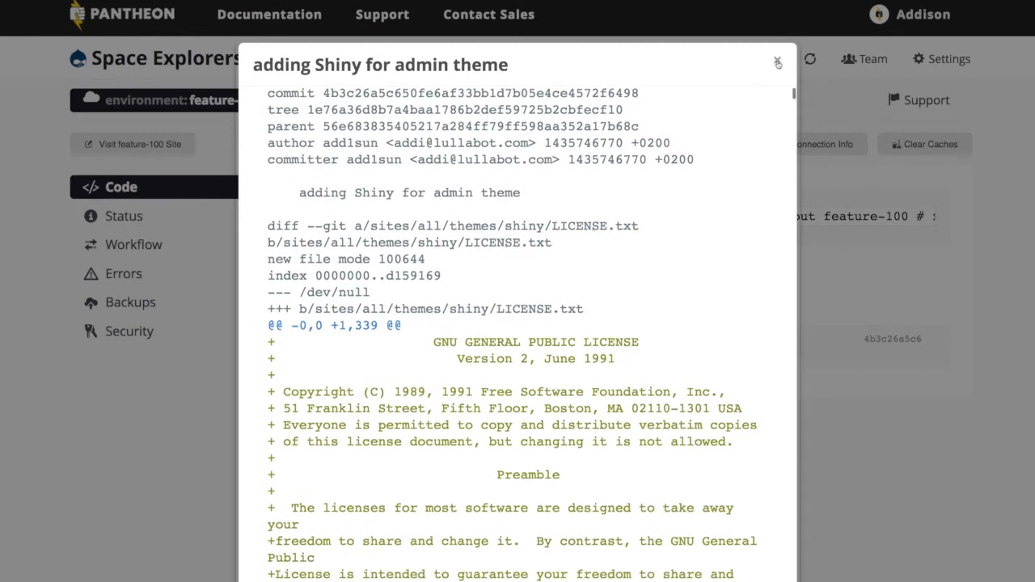
{"action": "left_click", "coordinate": [776, 60]}
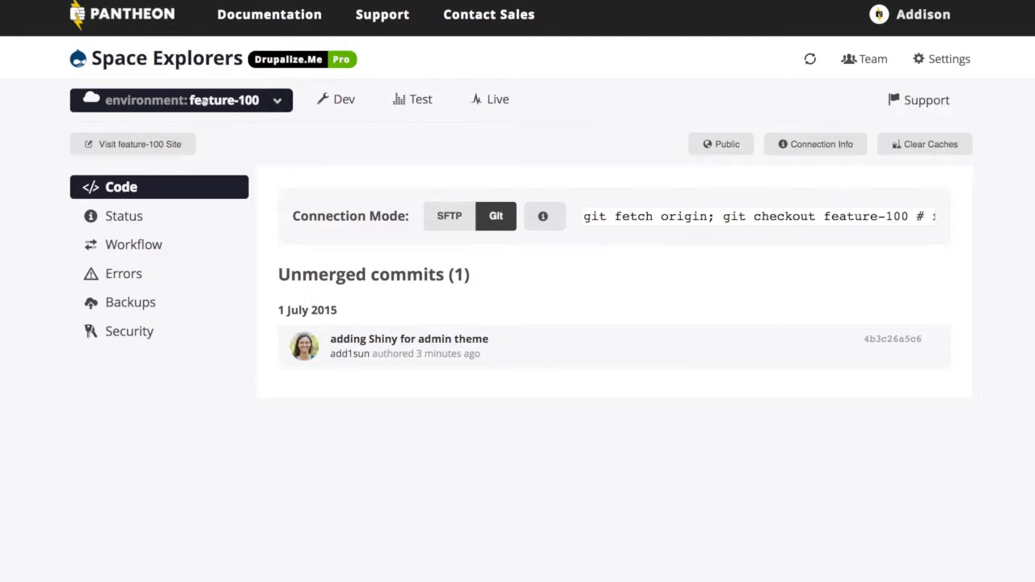
- Merge the feature-100 environment into master from the Multidev overview, keeping the update.php option enabled
{"action": "left_click", "coordinate": [278, 102]}
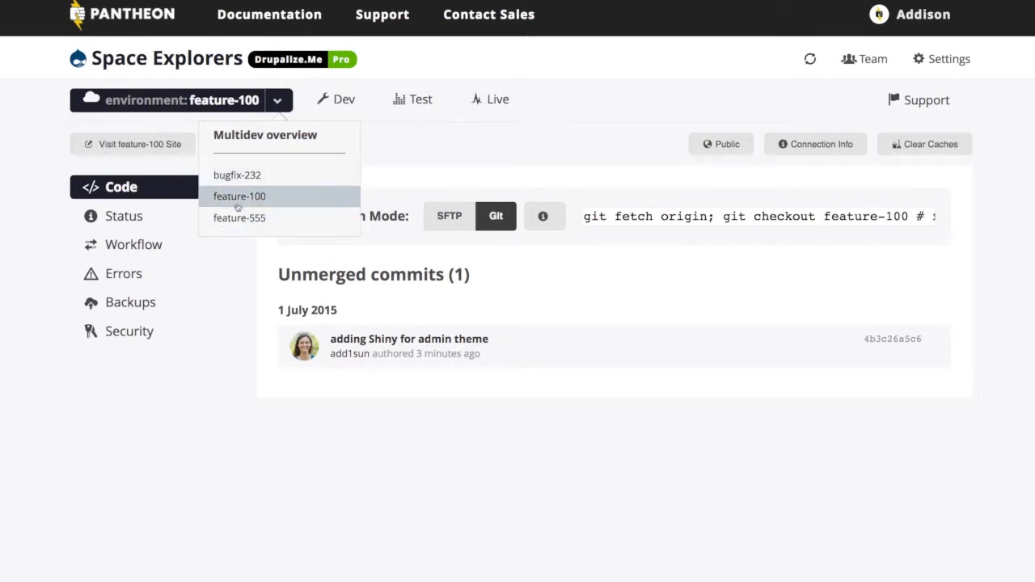
{"action": "left_click", "coordinate": [291, 134]}
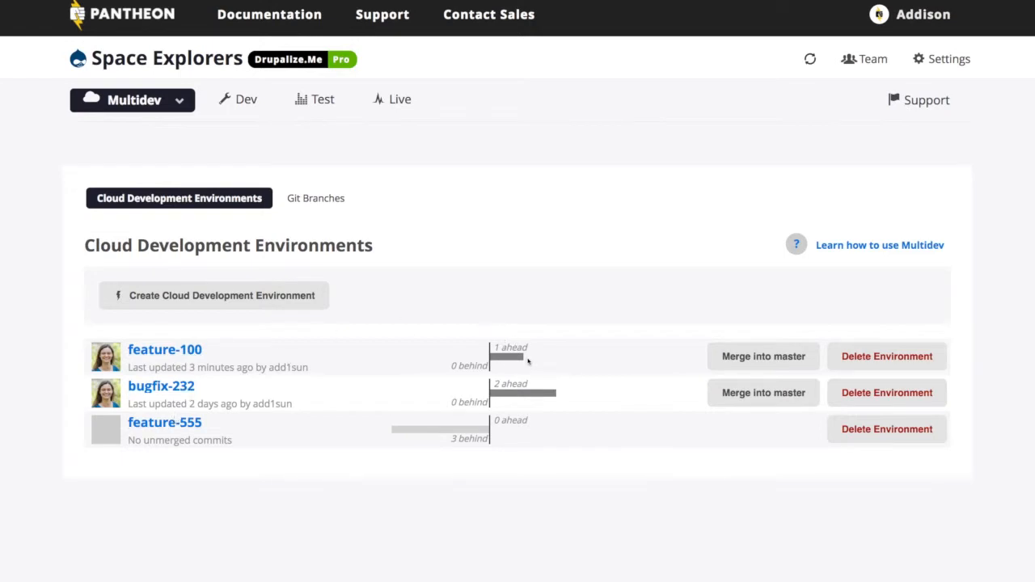
{"action": "left_click", "coordinate": [760, 356]}
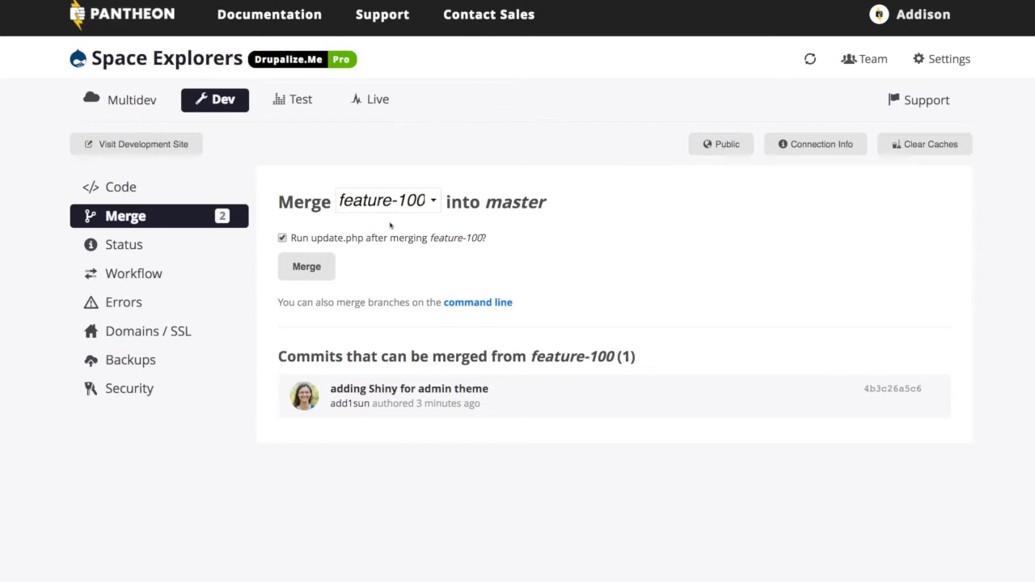
{"action": "left_click", "coordinate": [436, 202]}
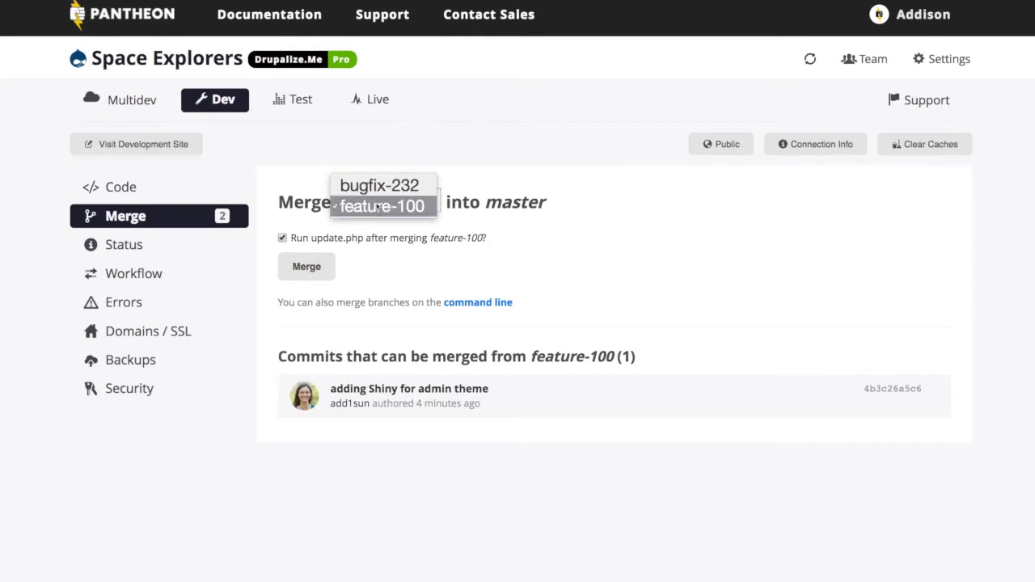
{"action": "left_click", "coordinate": [378, 208]}
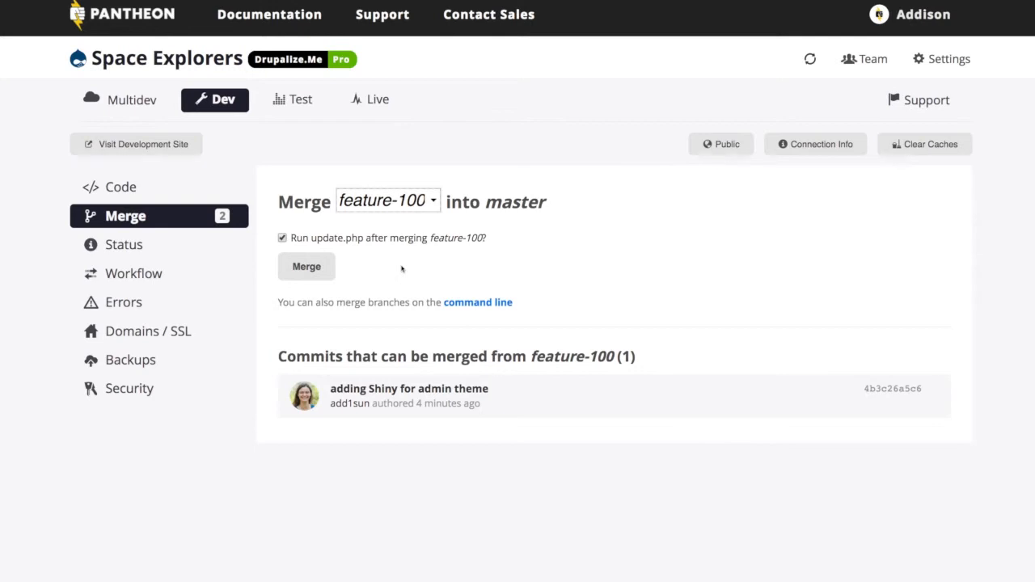
{"action": "left_click", "coordinate": [310, 268]}
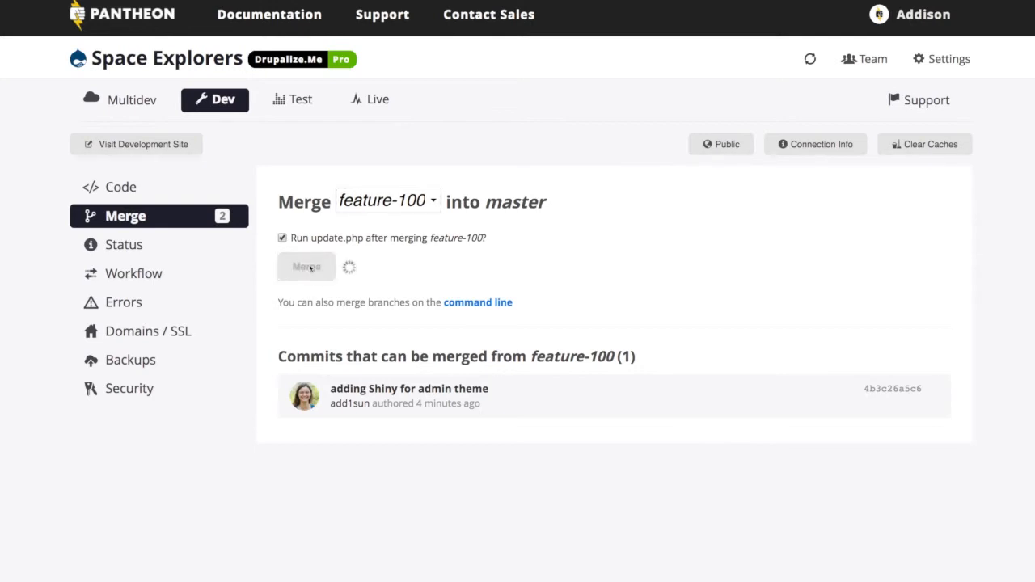
- Return to the Multidev overview and delete the feature-100 environment, confirming with DELETE
{"action": "left_click", "coordinate": [428, 202]}
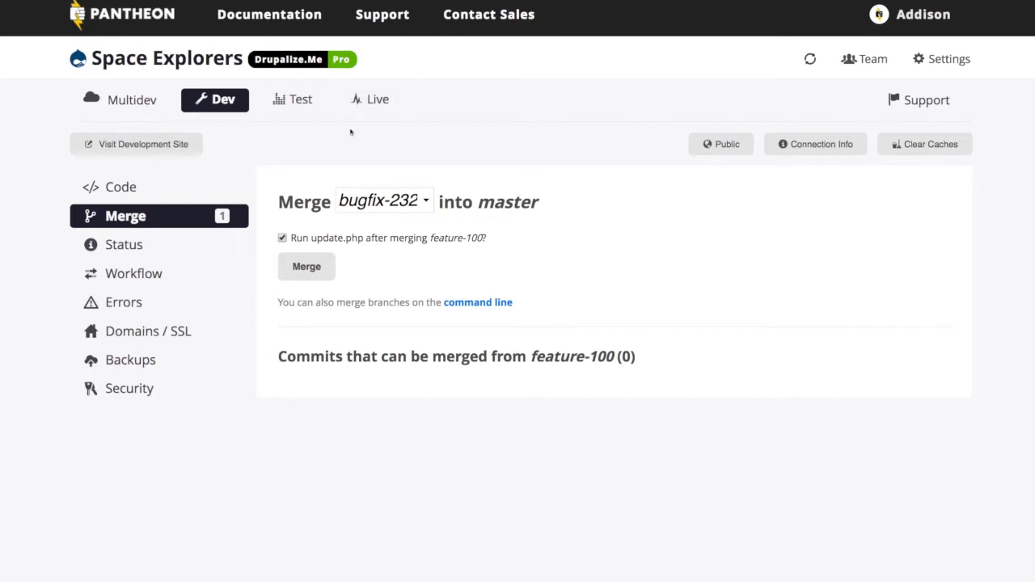
{"action": "left_click", "coordinate": [121, 109]}
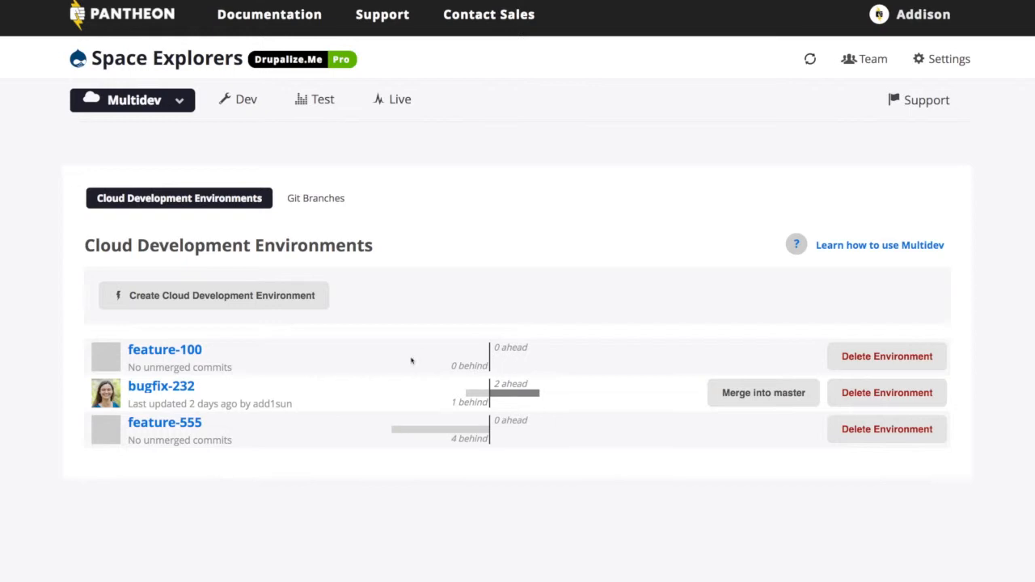
{"action": "left_click", "coordinate": [879, 357]}
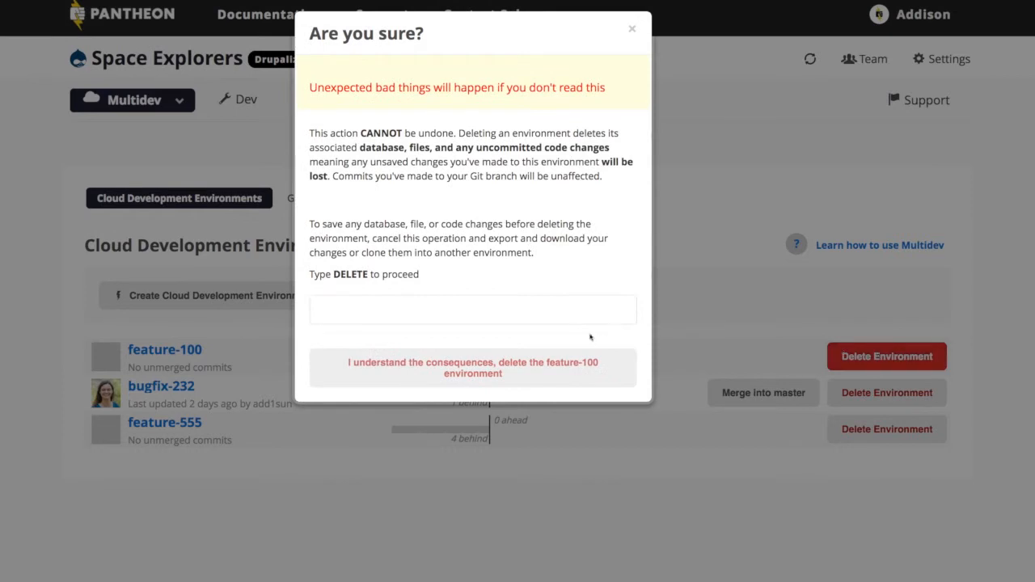
{"action": "left_click", "coordinate": [561, 310]}
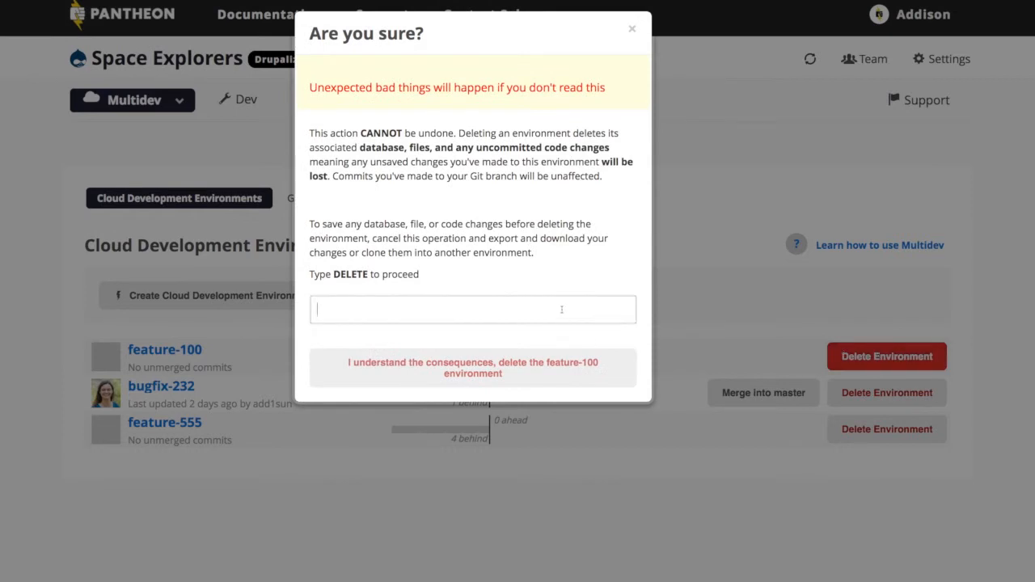
{"action": "type", "text": "DELETE"}
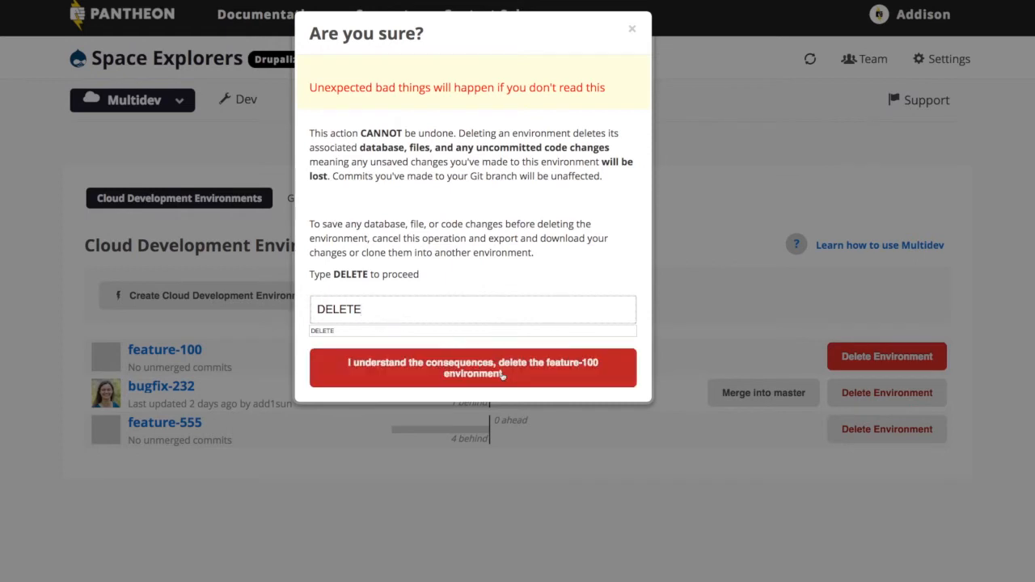
{"action": "left_click", "coordinate": [502, 374]}
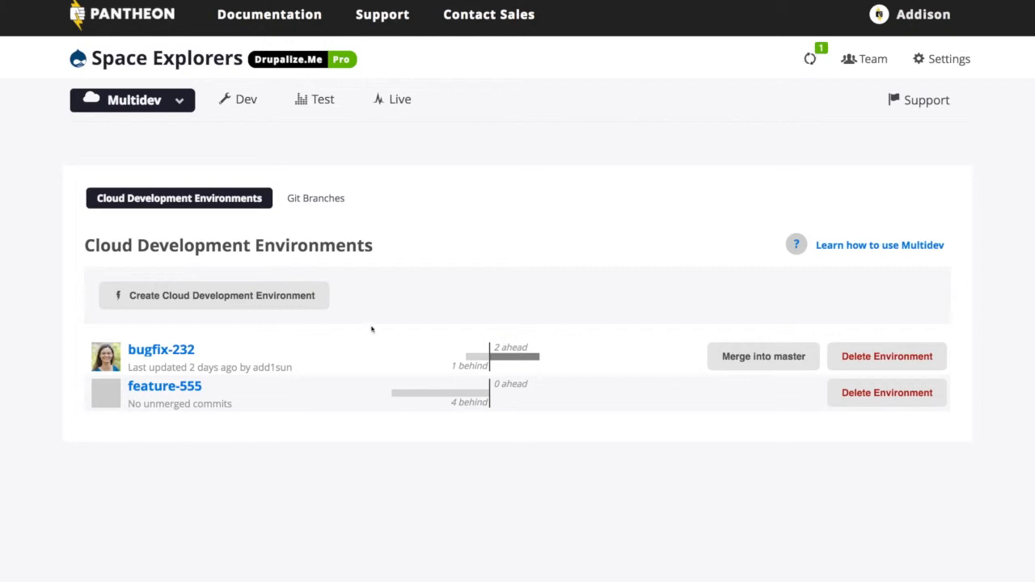
- Review the Git branches list, then open the feature-555 environment and expand the commits mergeable from master
{"action": "left_click", "coordinate": [325, 200]}
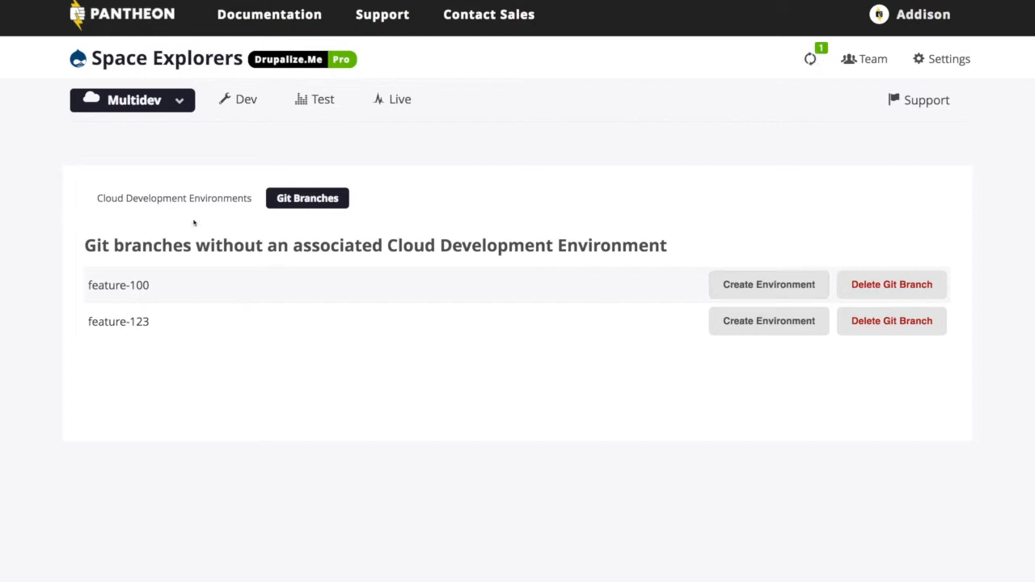
{"action": "left_click", "coordinate": [170, 206]}
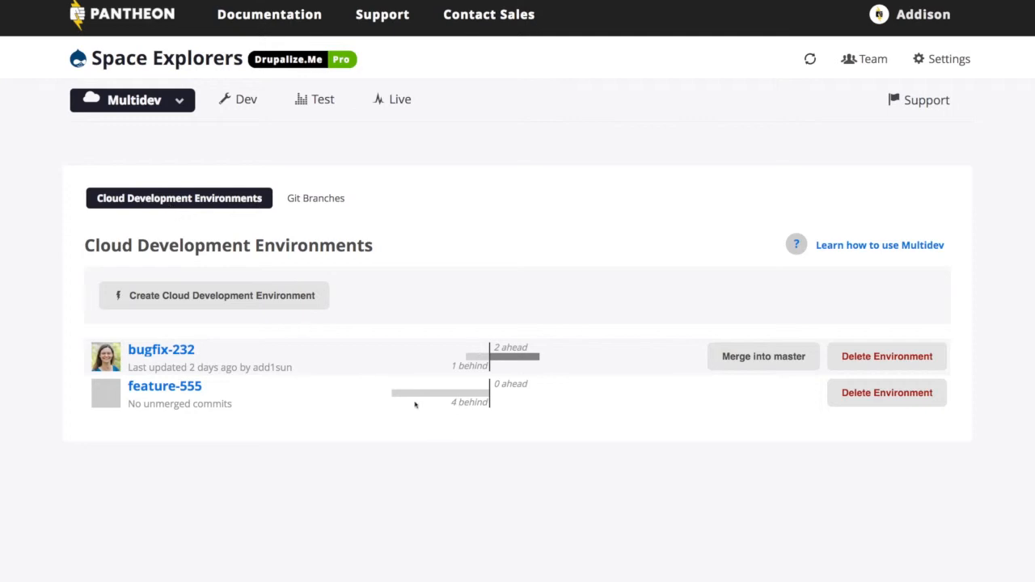
{"action": "left_click", "coordinate": [188, 390]}
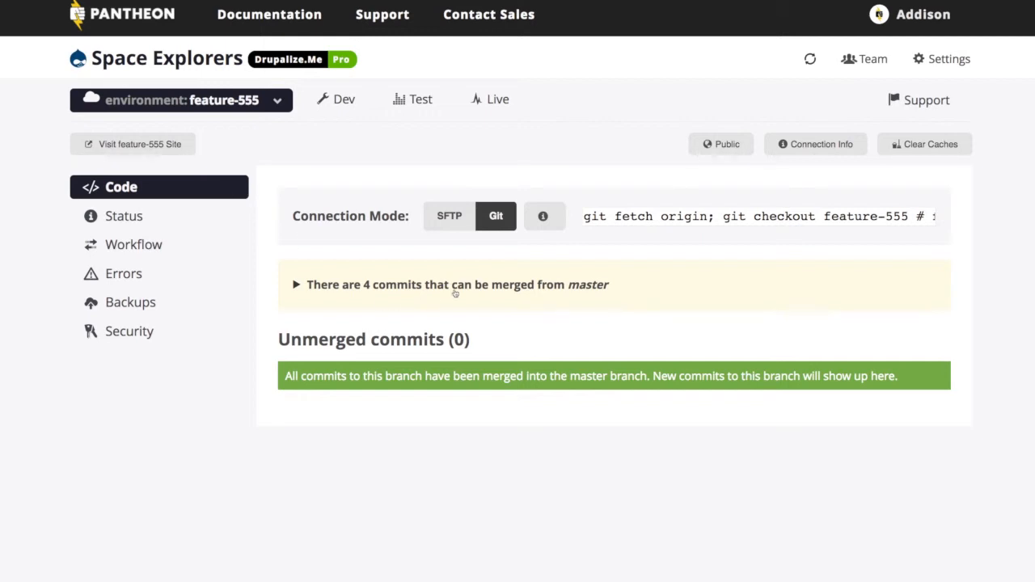
{"action": "left_click", "coordinate": [301, 286]}
{"action": "scroll", "coordinate": [236, 335], "scroll_direction": "down", "scroll_amount": 1}
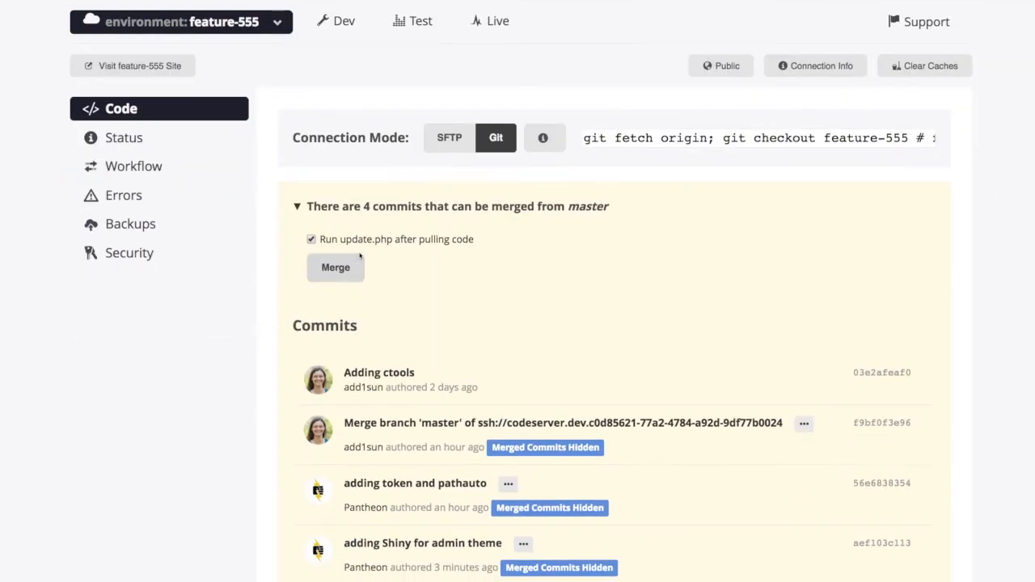